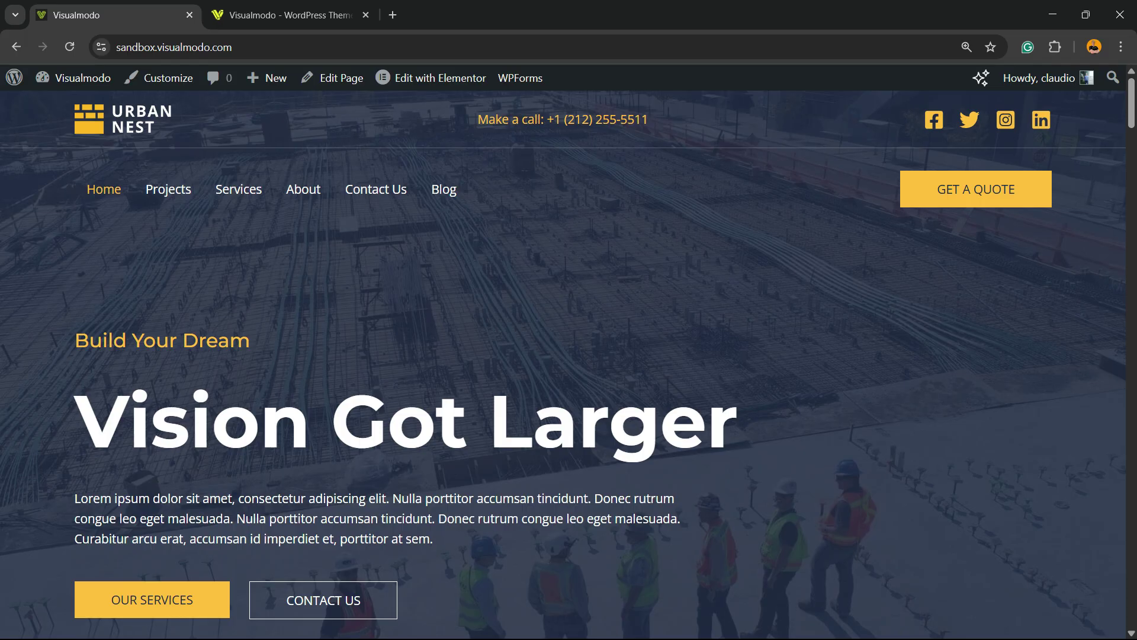
{"action": "scroll", "coordinate": [569, 356], "scroll_direction": "down", "scroll_amount": 10}
{"action": "scroll", "coordinate": [568, 355], "scroll_direction": "down", "scroll_amount": 10}
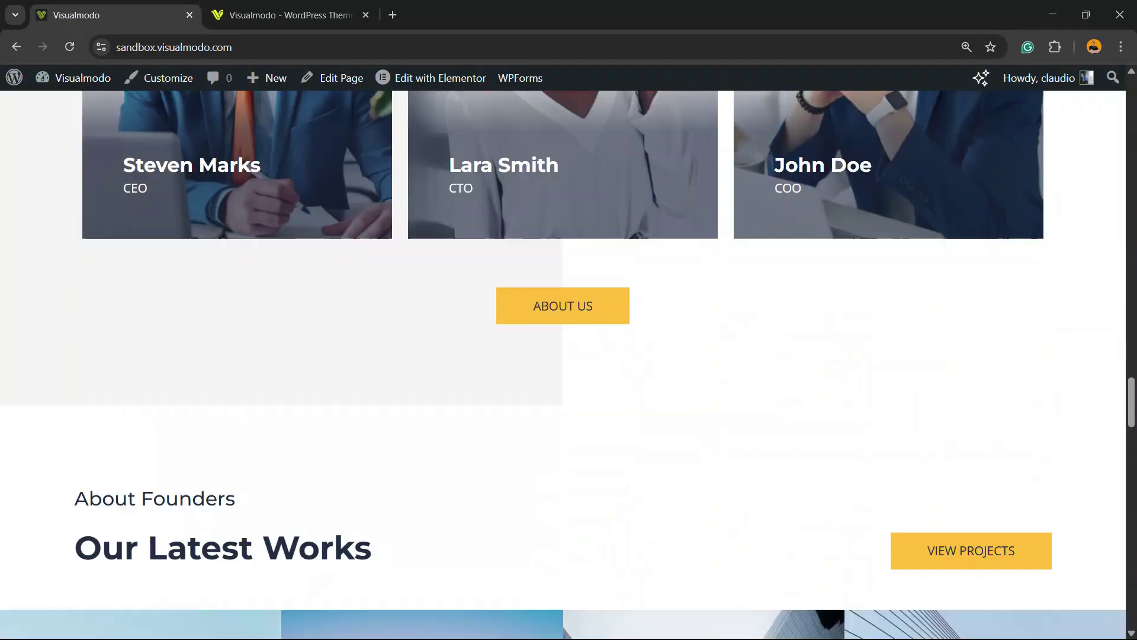
{"action": "scroll", "coordinate": [569, 356], "scroll_direction": "down", "scroll_amount": 10}
{"action": "scroll", "coordinate": [569, 355], "scroll_direction": "down", "scroll_amount": 3}
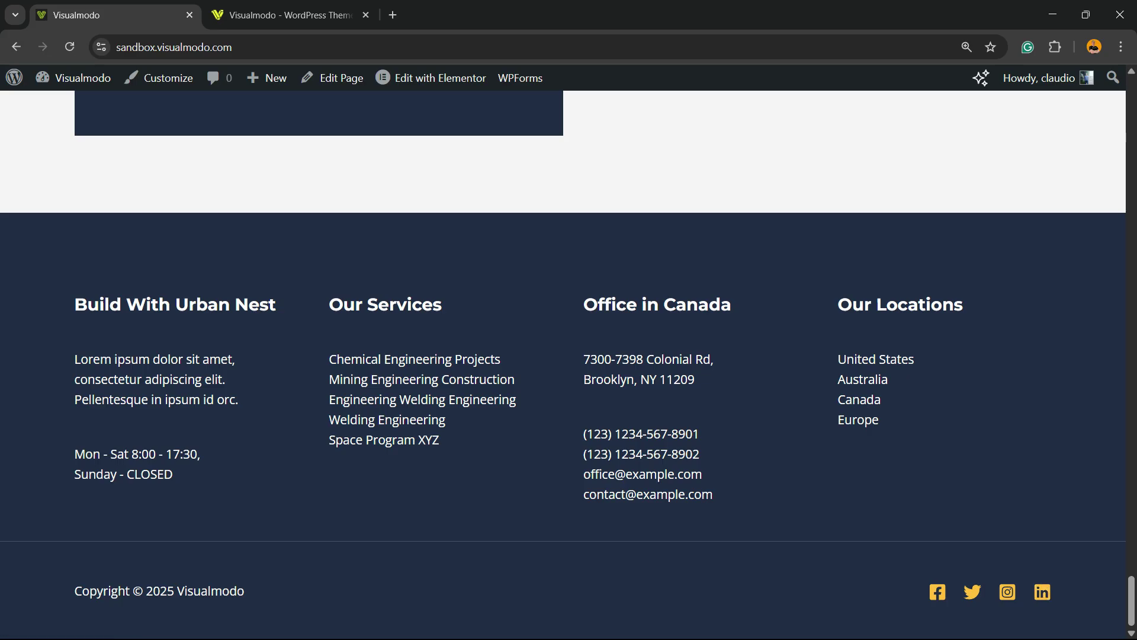
{"action": "scroll", "coordinate": [569, 355], "scroll_direction": "up", "scroll_amount": 10}
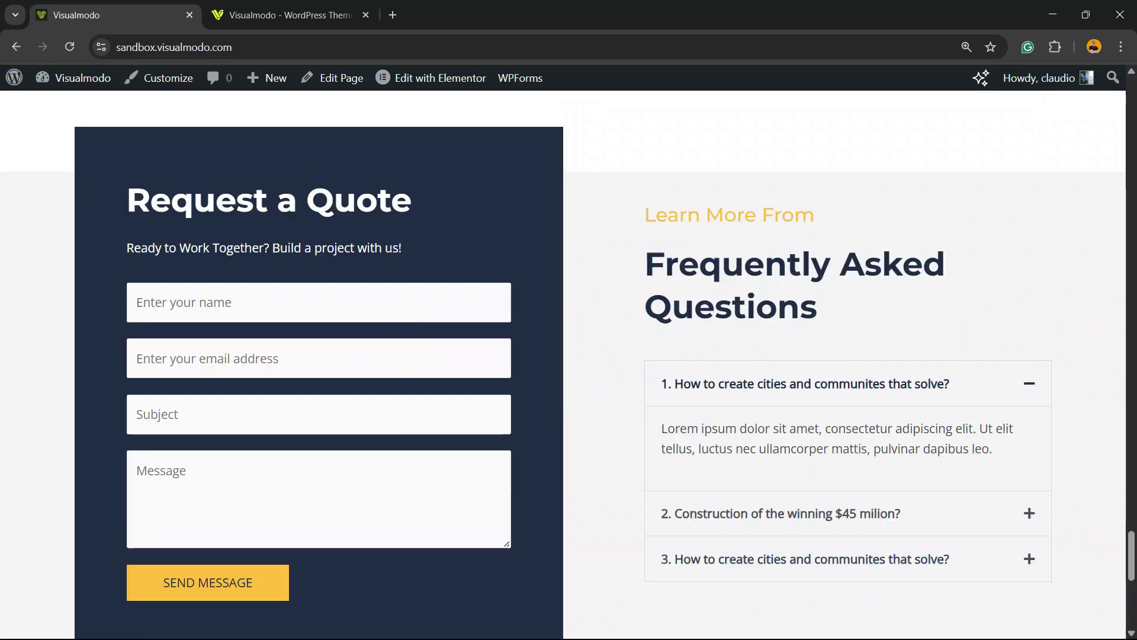
{"action": "scroll", "coordinate": [568, 356], "scroll_direction": "up", "scroll_amount": 5}
Go to the WordPress dashboard and select the wp-admin part of the address bar.
{"action": "left_click", "coordinate": [63, 106]}
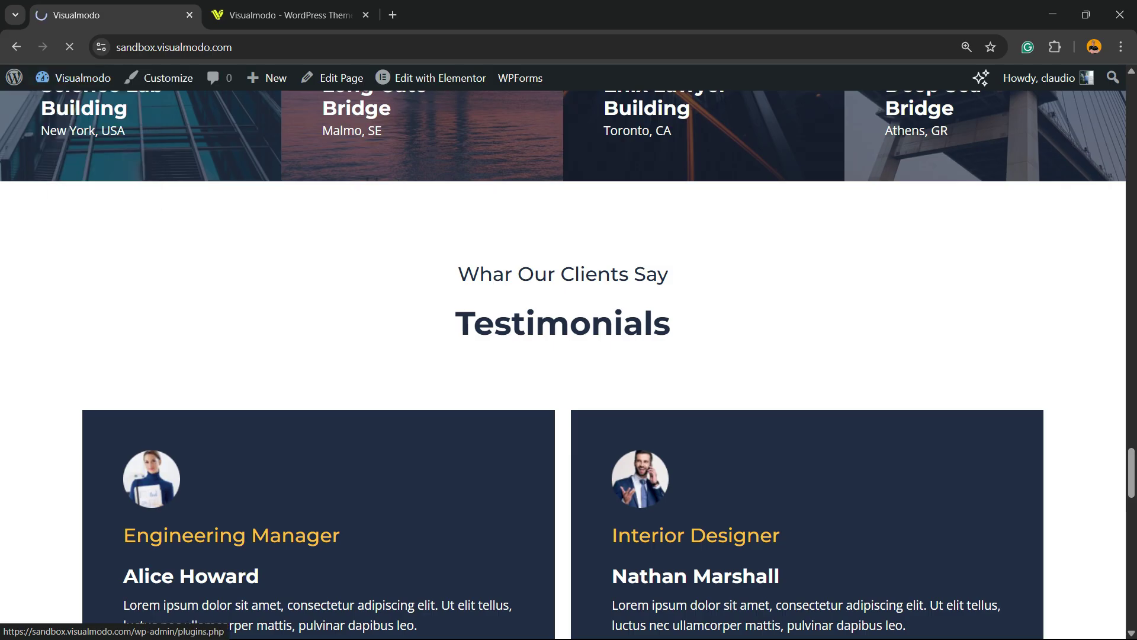
{"action": "left_click", "coordinate": [201, 47]}
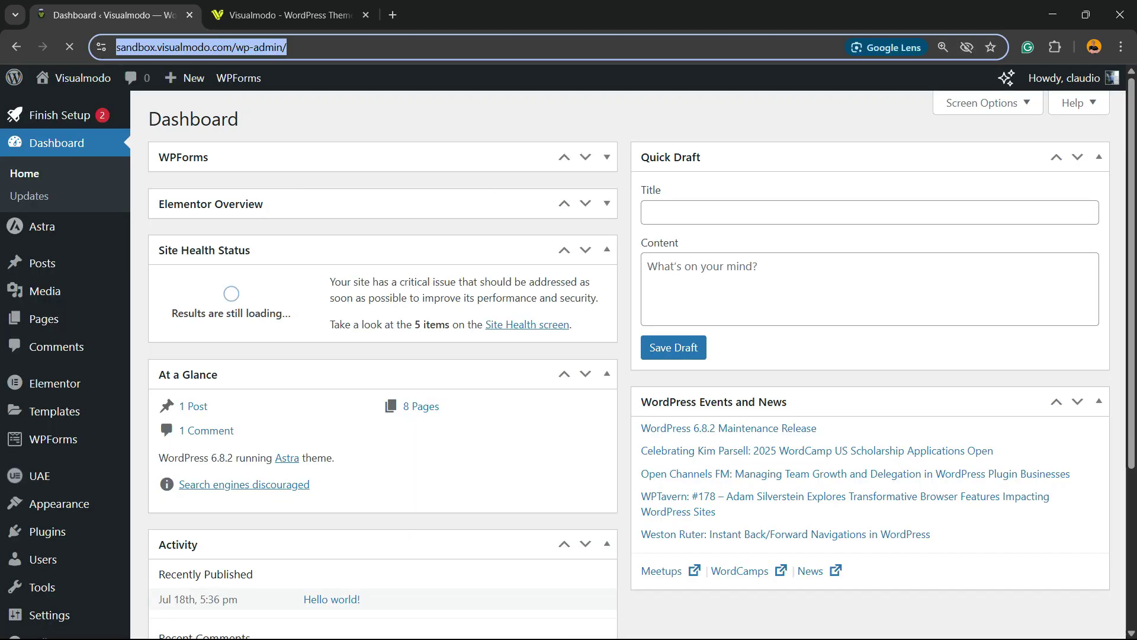
{"action": "left_click", "coordinate": [270, 47]}
{"action": "left_click_drag", "start_coordinate": [269, 48], "coordinate": [321, 47]}
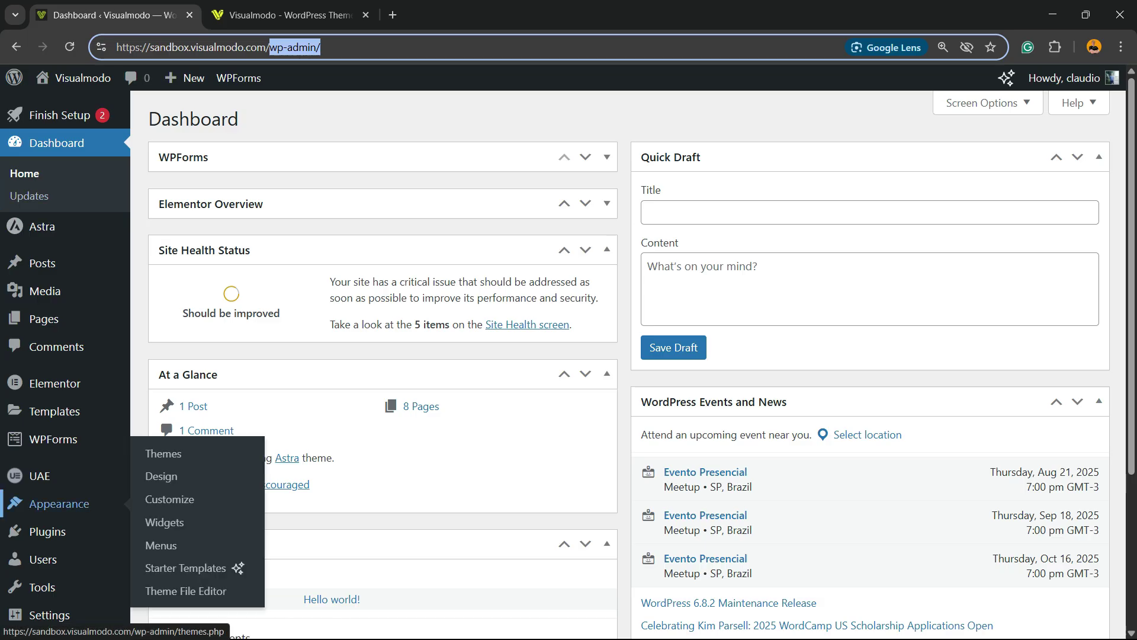
Inspect Footer Builder Widget 1 on the Widgets page, then launch the Customizer.
{"action": "left_click", "coordinate": [165, 522]}
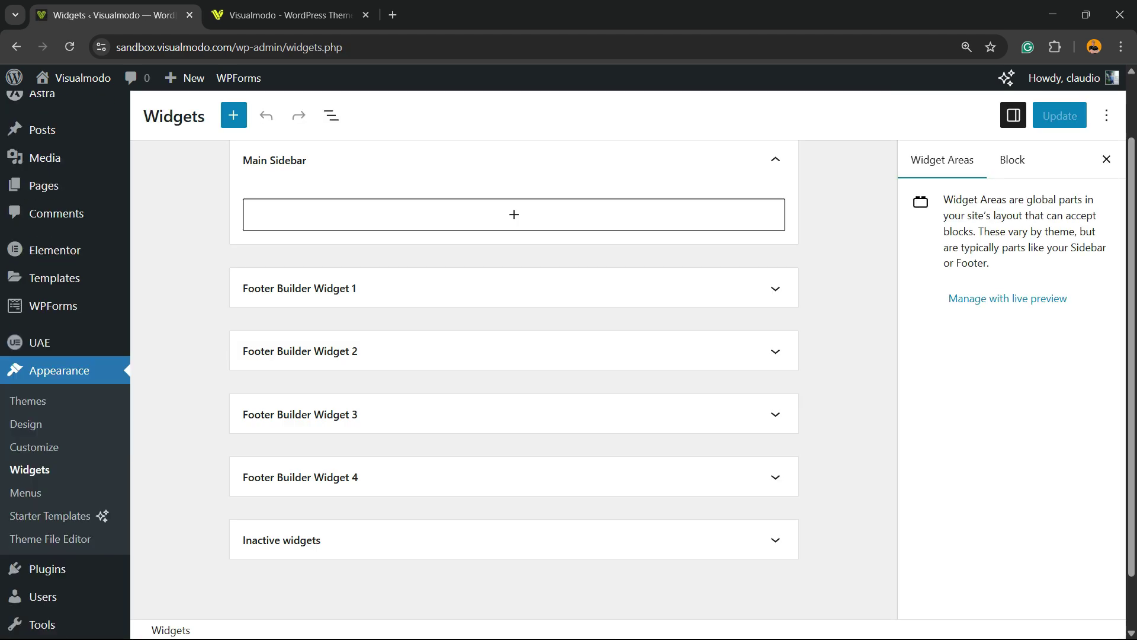
{"action": "scroll", "coordinate": [508, 355], "scroll_direction": "down", "scroll_amount": 5}
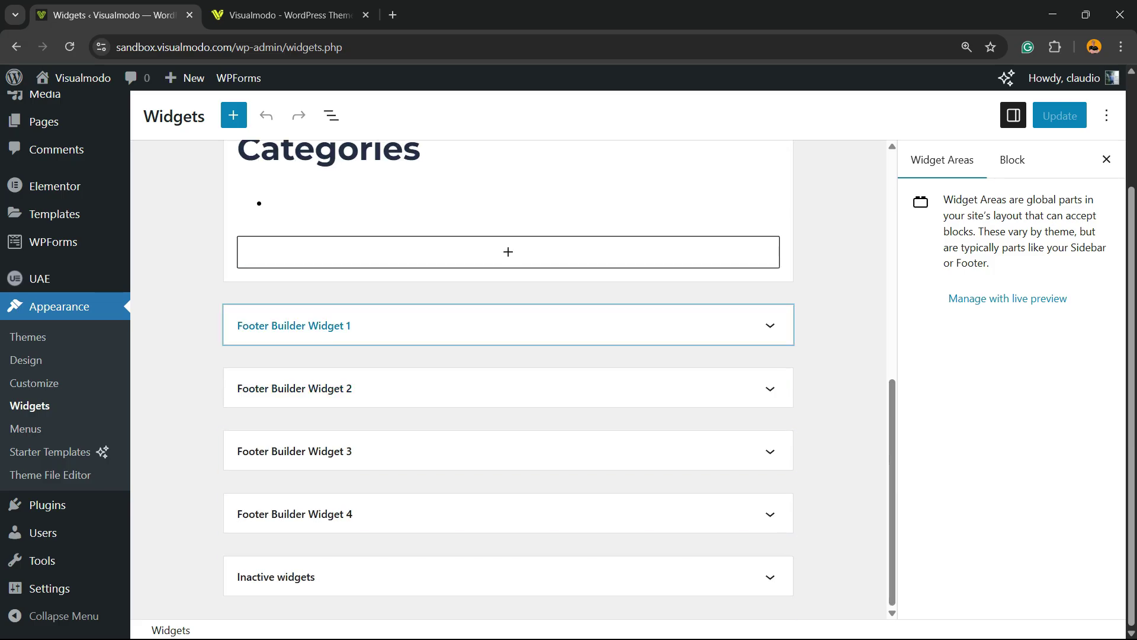
{"action": "left_click", "coordinate": [508, 326]}
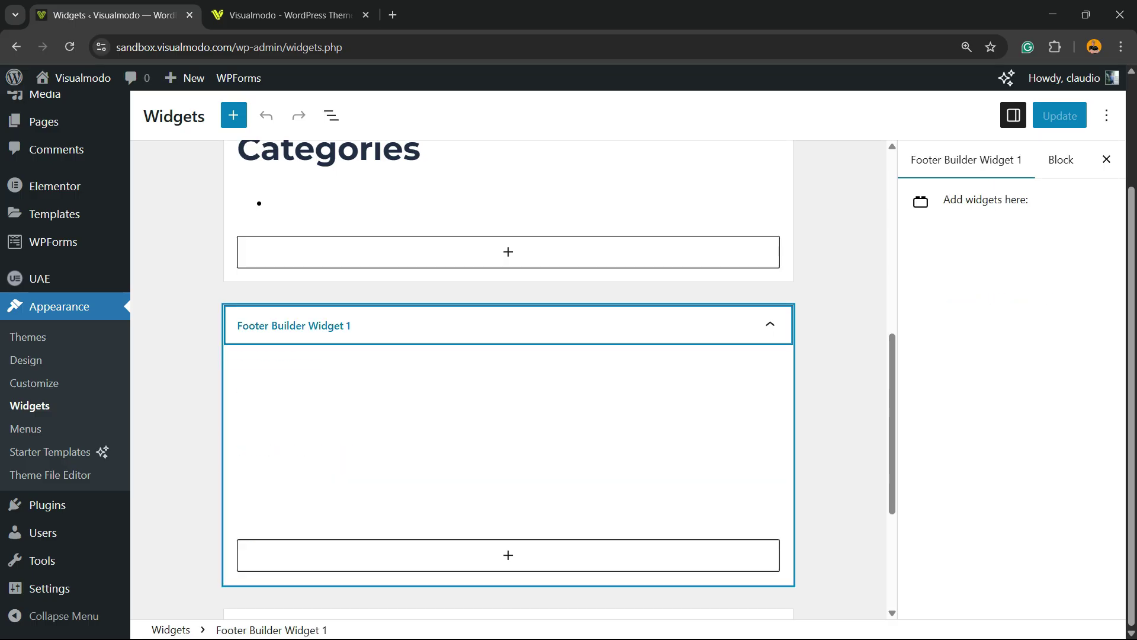
{"action": "scroll", "coordinate": [508, 356], "scroll_direction": "down", "scroll_amount": 2}
{"action": "left_click", "coordinate": [508, 406]}
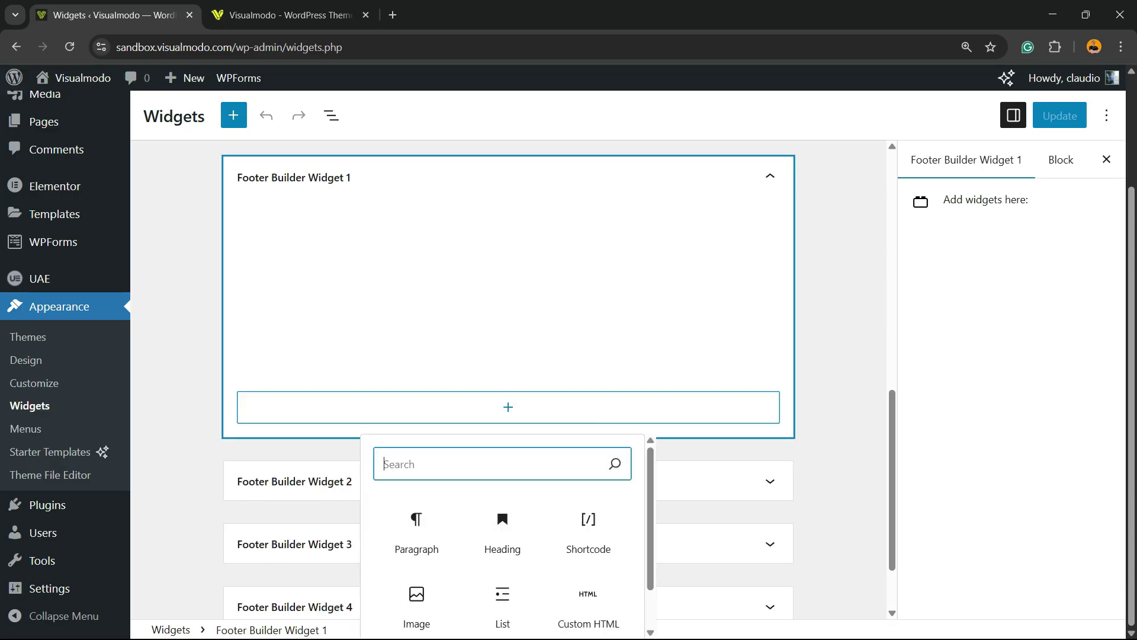
{"action": "scroll", "coordinate": [502, 533], "scroll_direction": "down", "scroll_amount": 2}
{"action": "key", "text": "Escape"}
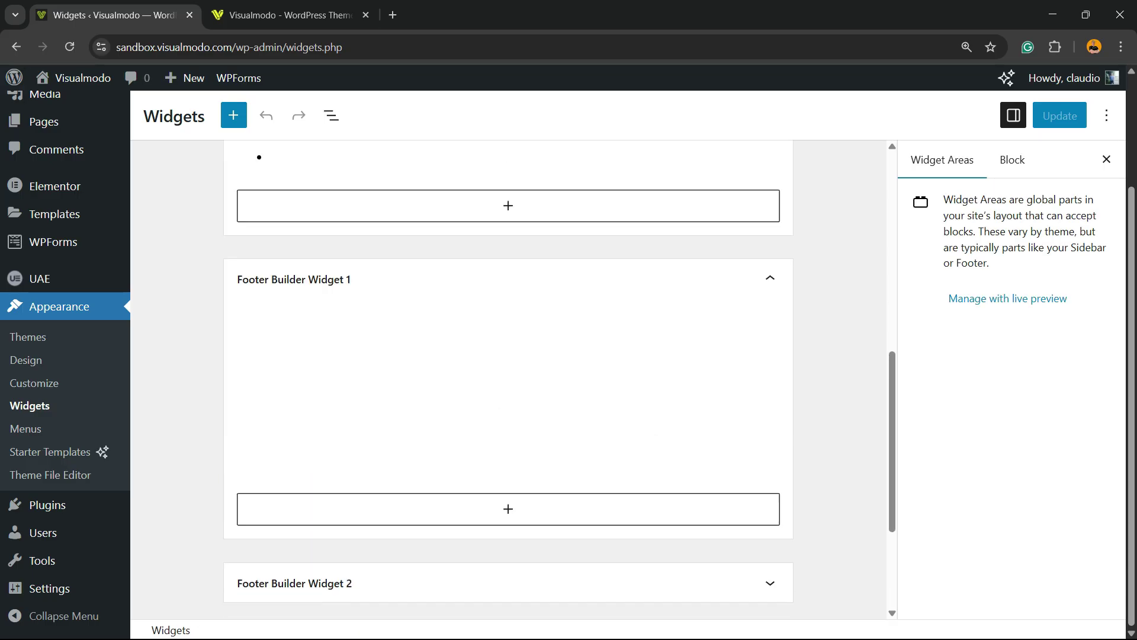
{"action": "scroll", "coordinate": [509, 356], "scroll_direction": "up", "scroll_amount": 1}
{"action": "left_click", "coordinate": [34, 382]}
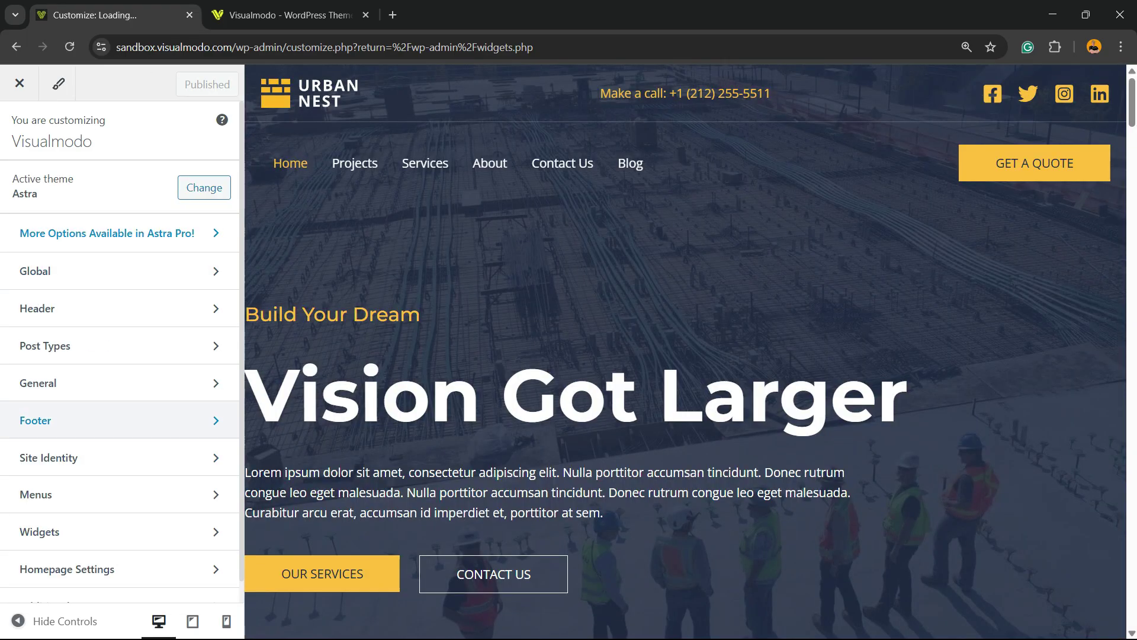
Open the Astra Footer builder section in the Customizer.
{"action": "left_click", "coordinate": [36, 421]}
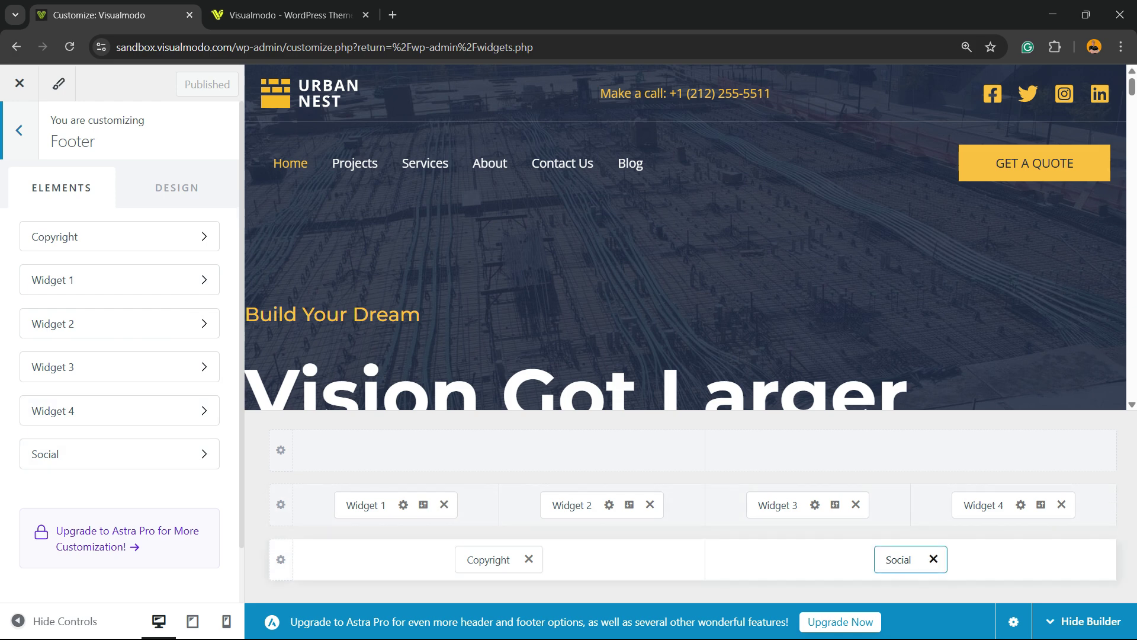
{"action": "scroll", "coordinate": [685, 267], "scroll_direction": "down", "scroll_amount": 15}
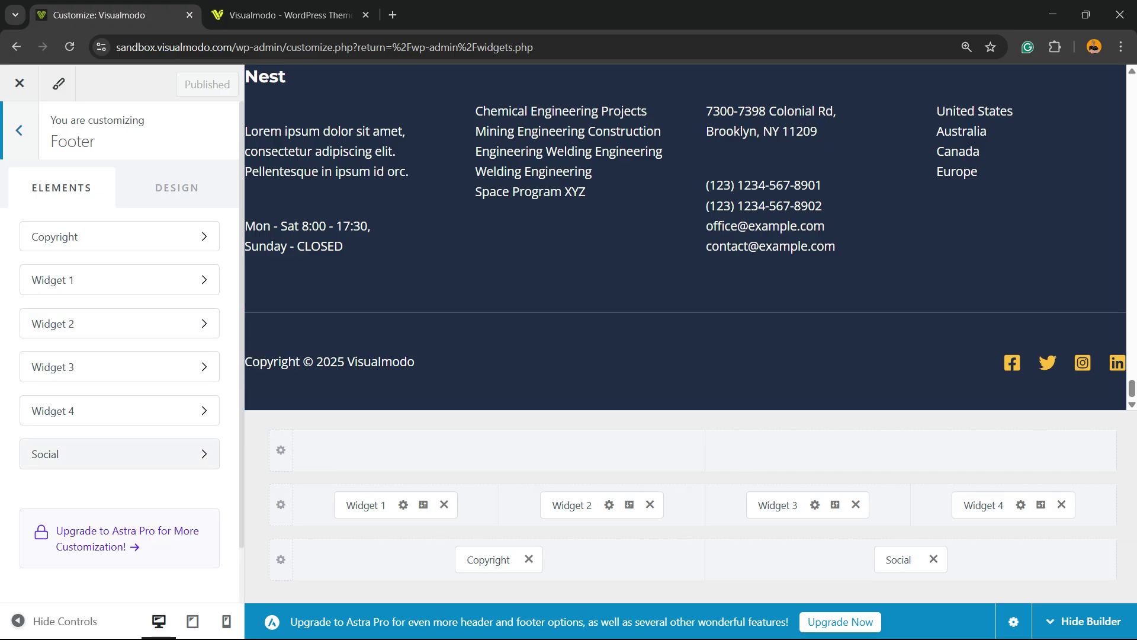
In the footer Social settings, pick YouTube from the network list and add it.
{"action": "left_click", "coordinate": [119, 453]}
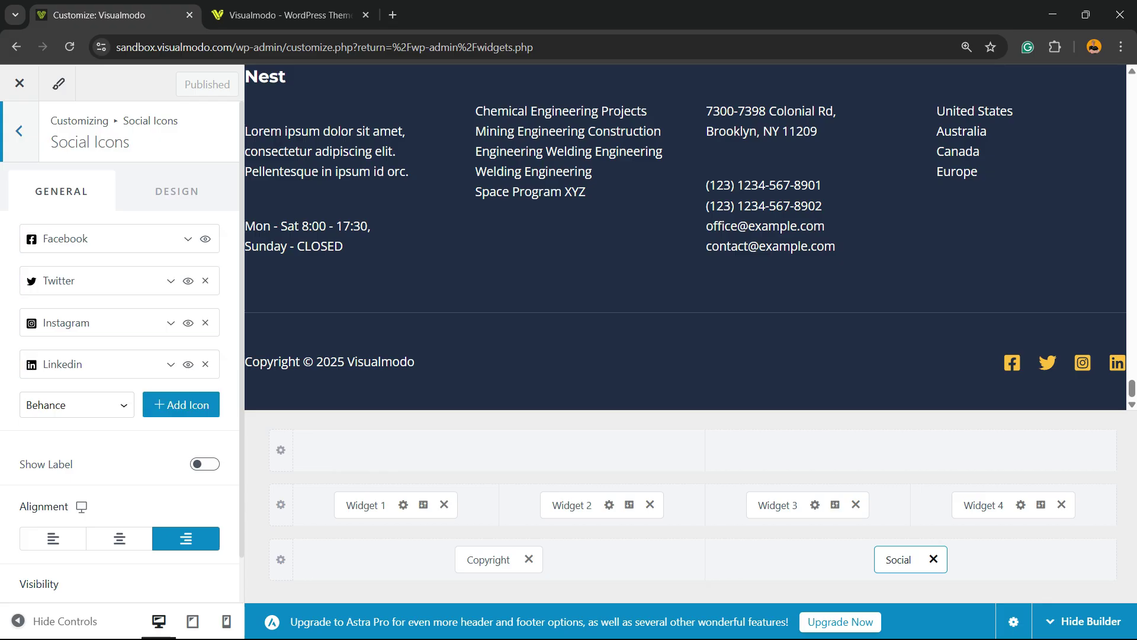
{"action": "left_click", "coordinate": [75, 406]}
{"action": "scroll", "coordinate": [75, 222], "scroll_direction": "down", "scroll_amount": 3}
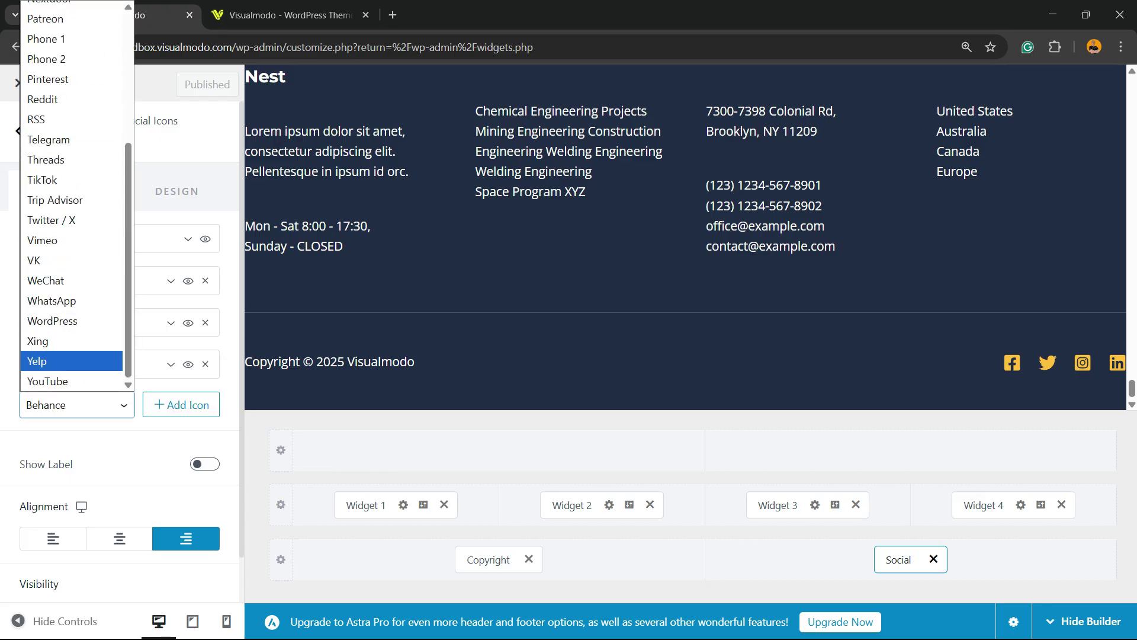
{"action": "left_click", "coordinate": [47, 381]}
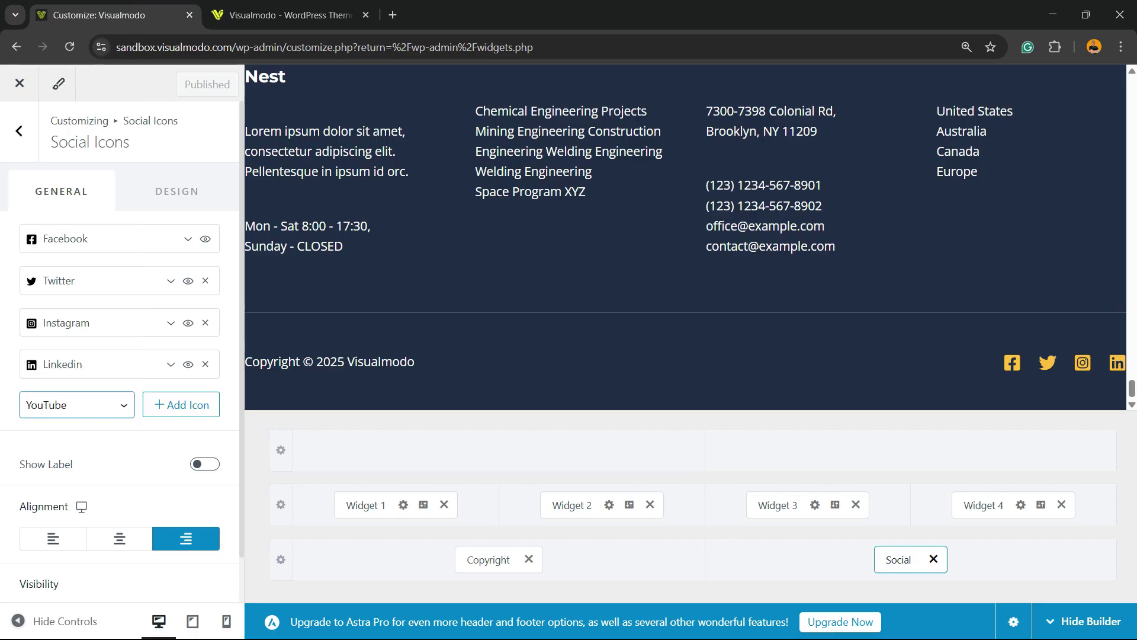
{"action": "left_click", "coordinate": [180, 404]}
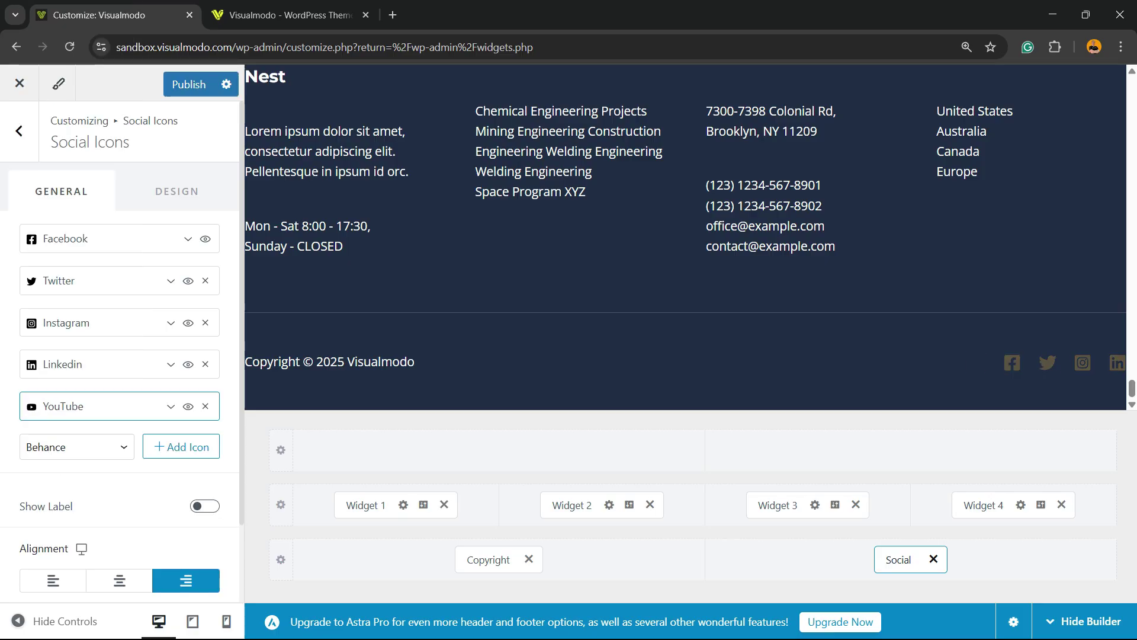
Expand the new YouTube icon's settings and place the cursor in its URL field.
{"action": "left_click", "coordinate": [170, 406]}
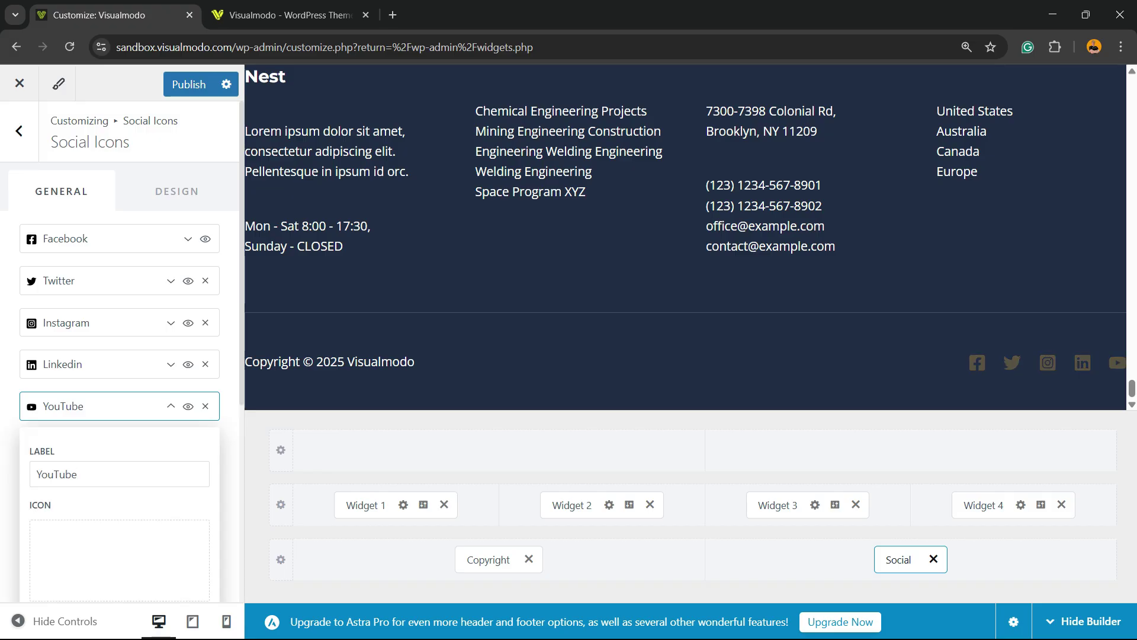
{"action": "scroll", "coordinate": [119, 356], "scroll_direction": "down", "scroll_amount": 3}
{"action": "scroll", "coordinate": [120, 355], "scroll_direction": "up", "scroll_amount": 2}
{"action": "left_click", "coordinate": [120, 411]}
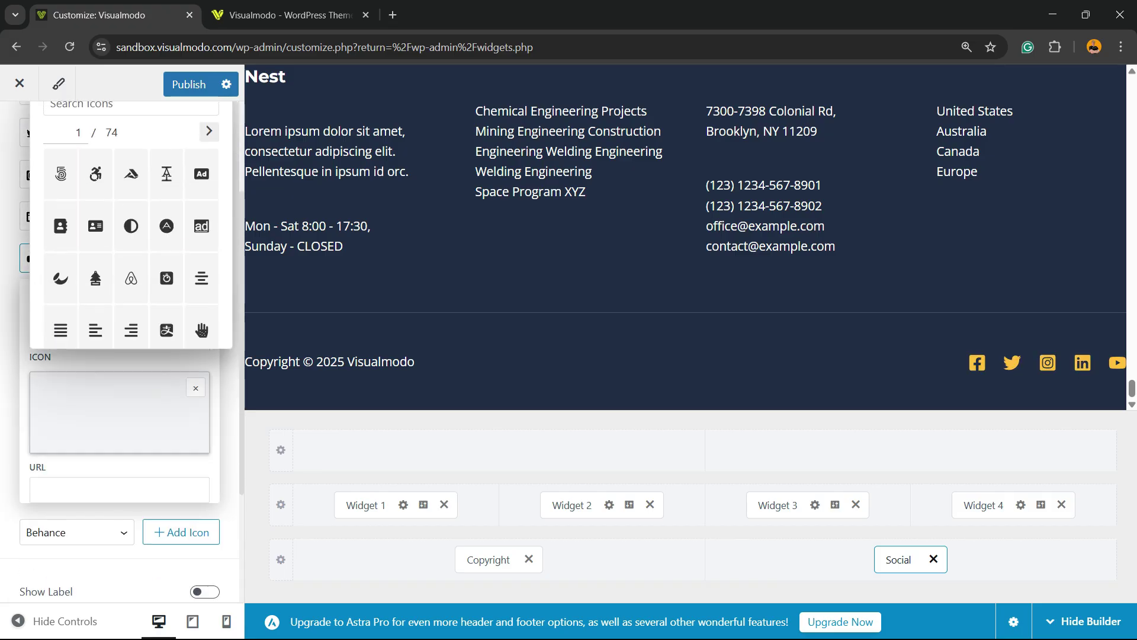
{"action": "scroll", "coordinate": [120, 355], "scroll_direction": "up", "scroll_amount": 3}
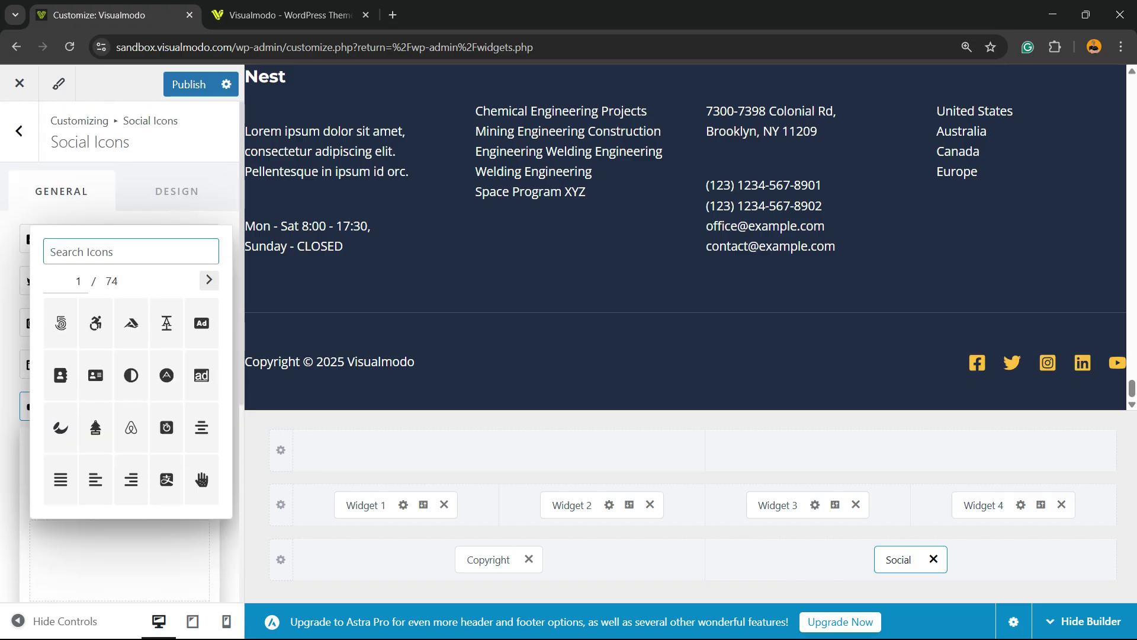
{"action": "key", "text": "Escape"}
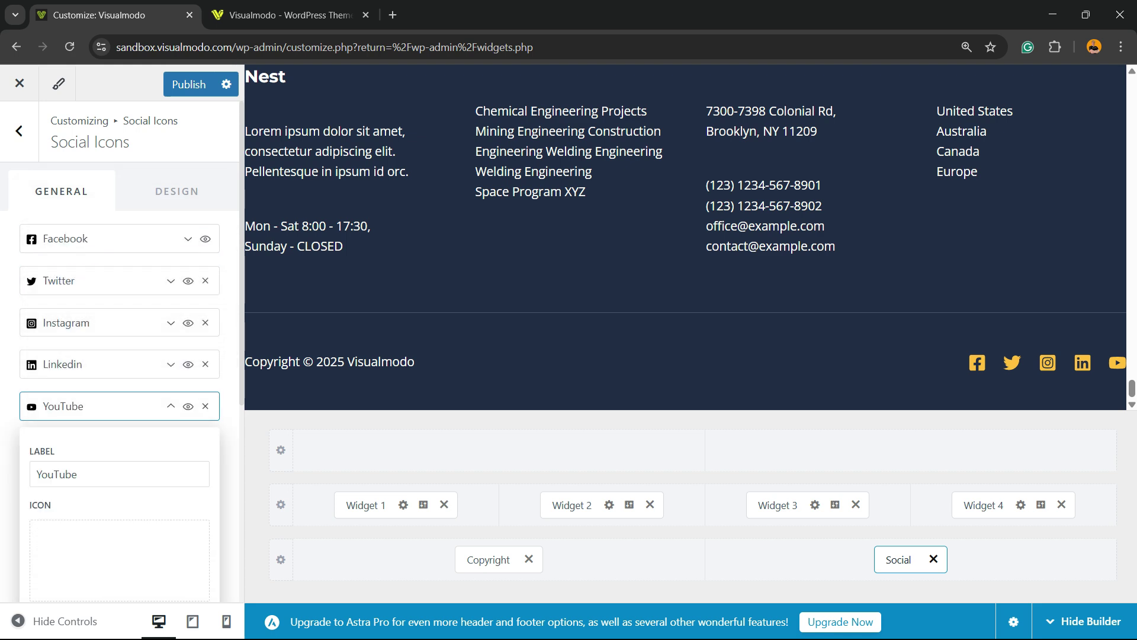
{"action": "scroll", "coordinate": [119, 356], "scroll_direction": "down", "scroll_amount": 3}
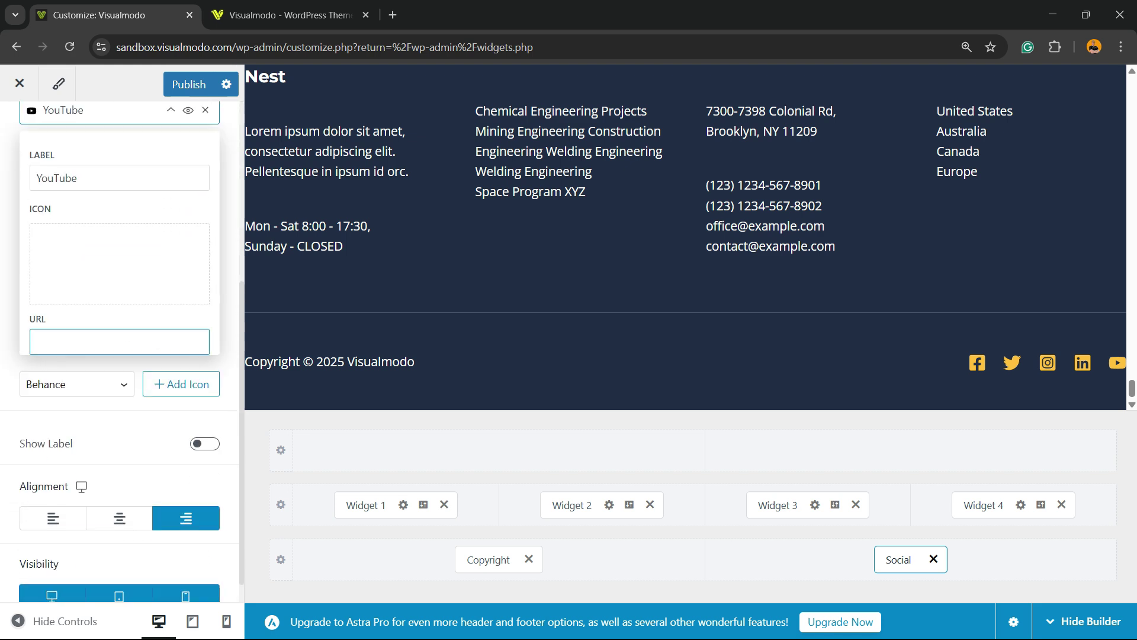
{"action": "left_click", "coordinate": [120, 342]}
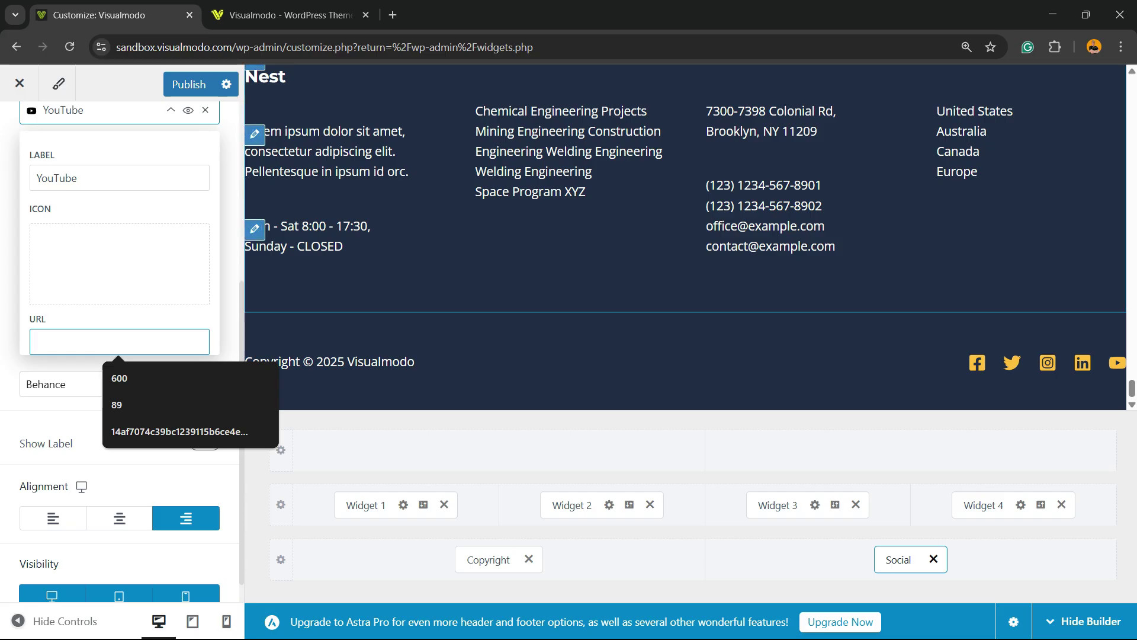
Copy the Visualmodo footer's YouTube channel link and paste it as the icon's URL.
{"action": "left_click", "coordinate": [289, 16]}
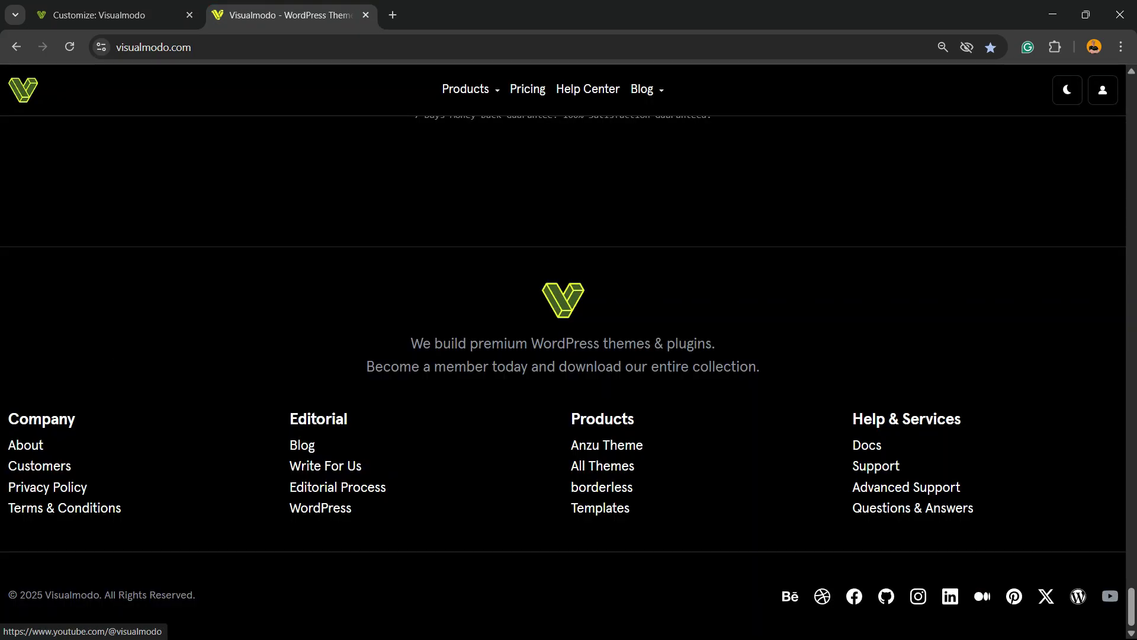
{"action": "right_click", "coordinate": [1110, 596]}
{"action": "left_click", "coordinate": [1003, 543]}
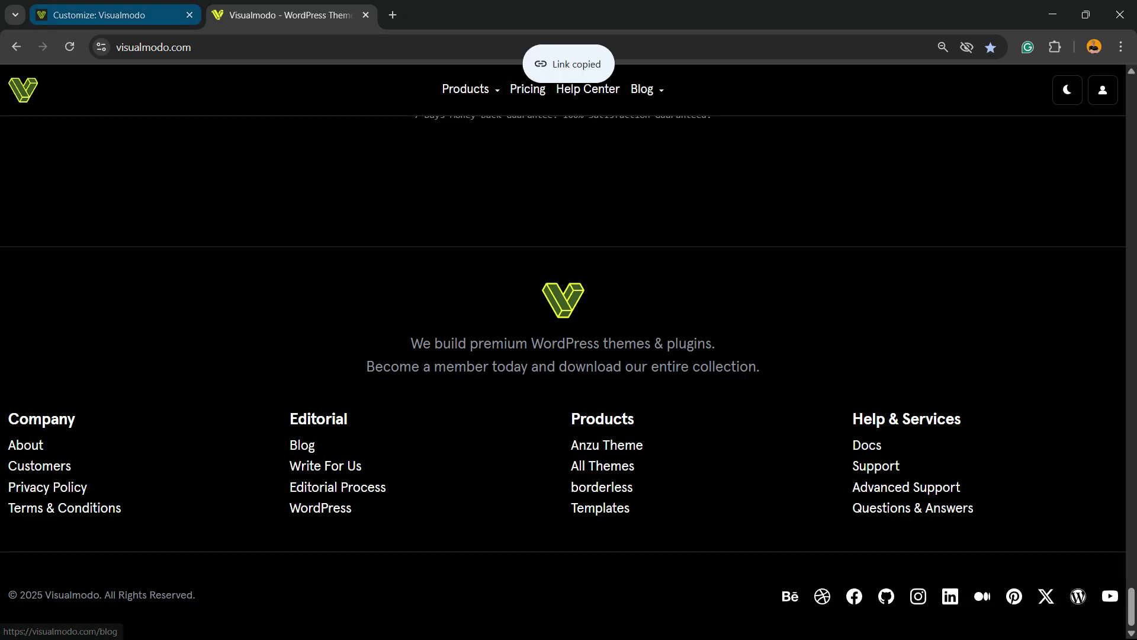
{"action": "left_click", "coordinate": [99, 15]}
{"action": "key", "text": "ctrl+v"}
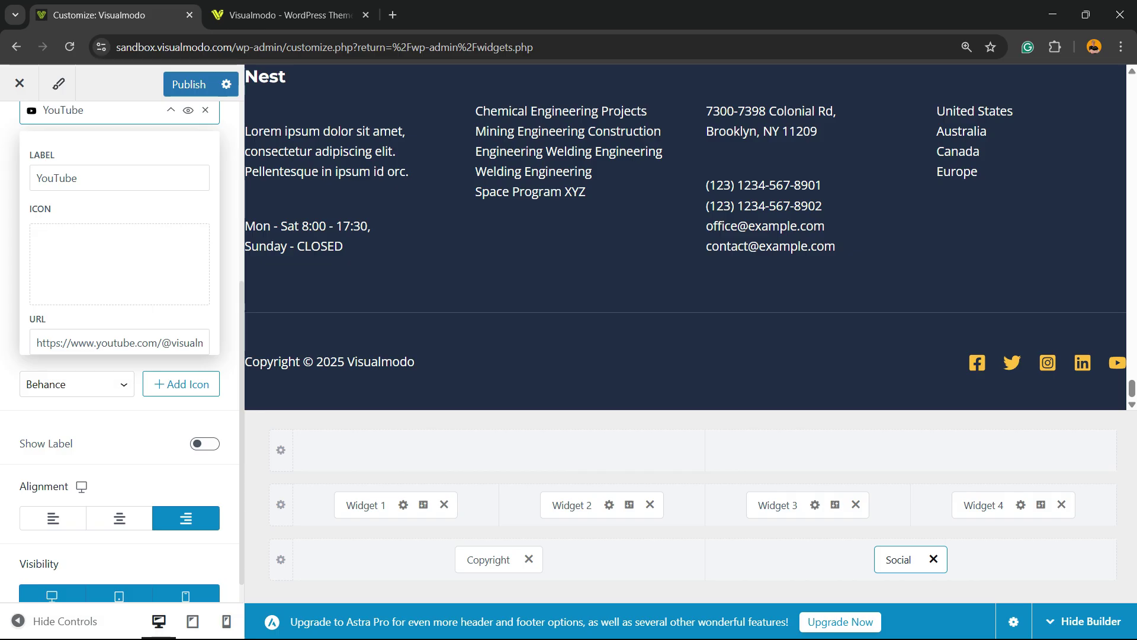
{"action": "scroll", "coordinate": [120, 355], "scroll_direction": "up", "scroll_amount": 5}
Publish the Customizer changes and zoom out to check the updated footer.
{"action": "left_click", "coordinate": [188, 83]}
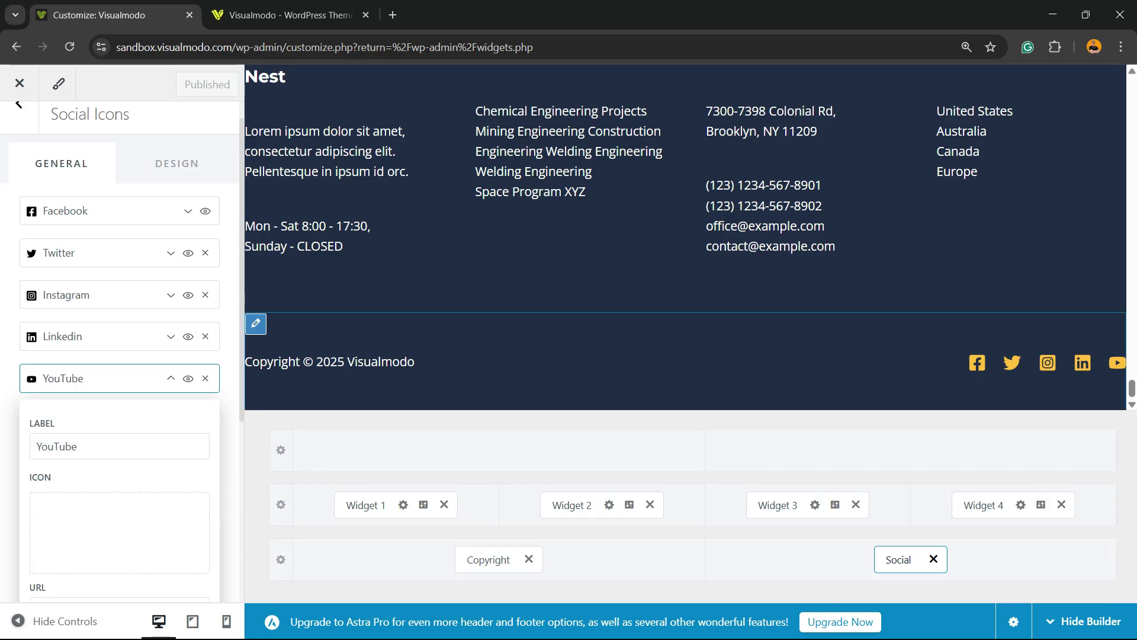
{"action": "key", "text": "ctrl+minus"}
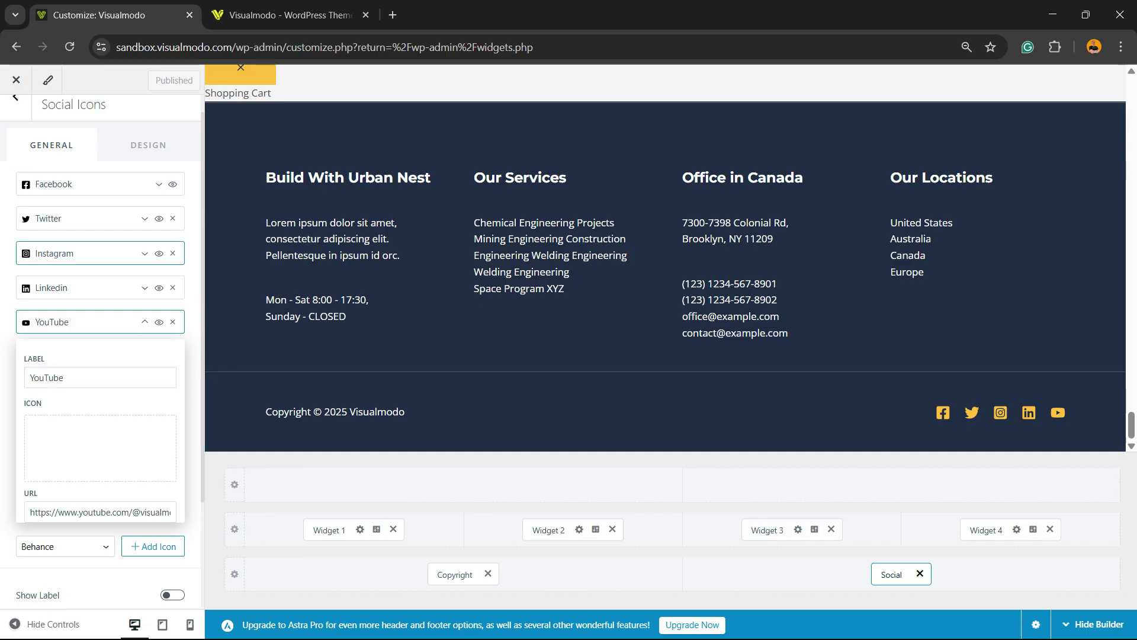
{"action": "scroll", "coordinate": [103, 356], "scroll_direction": "up", "scroll_amount": 1}
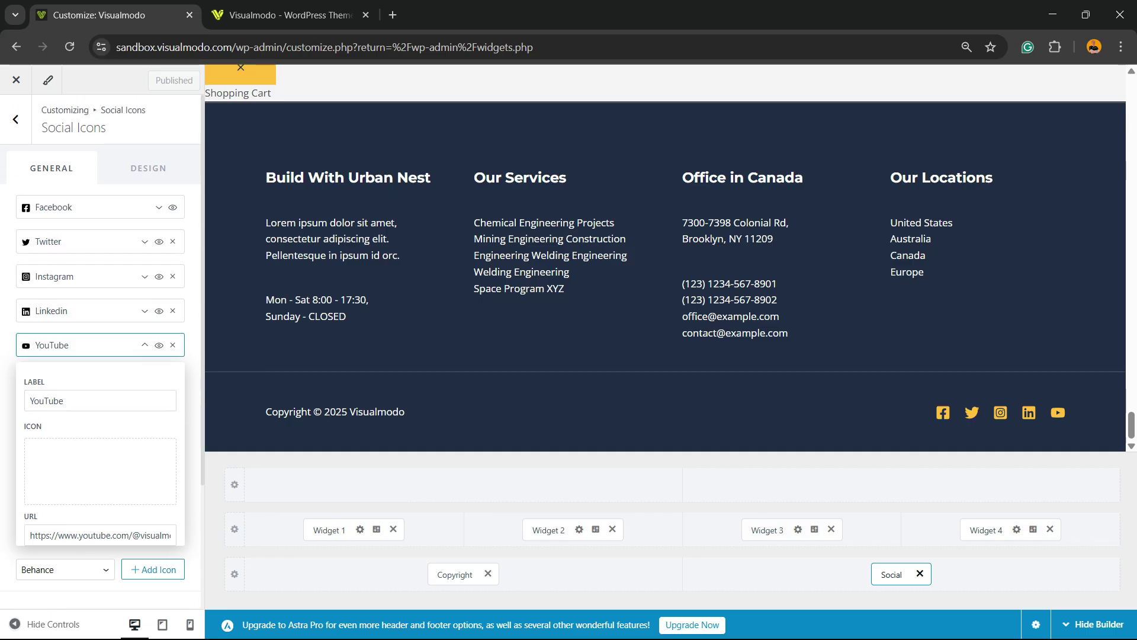